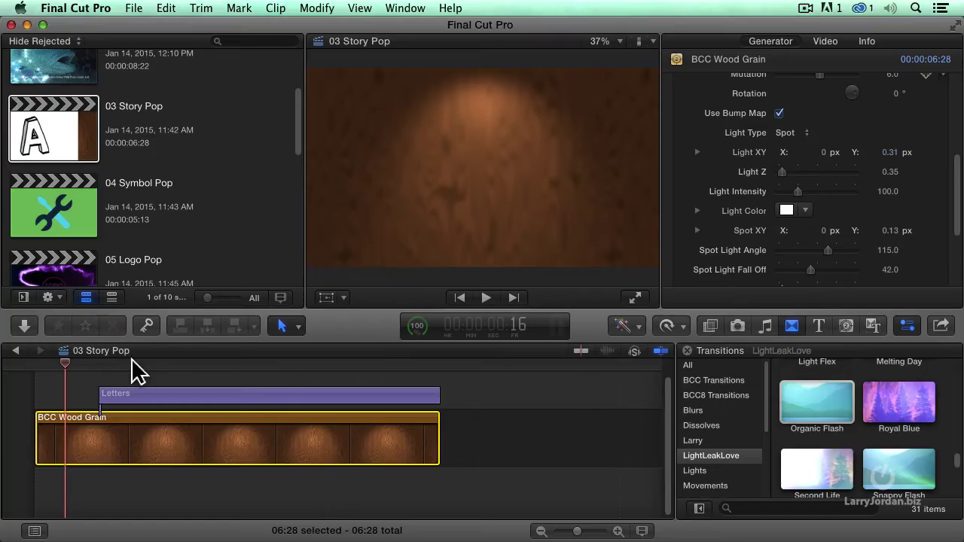
{"action": "key", "text": "space"}
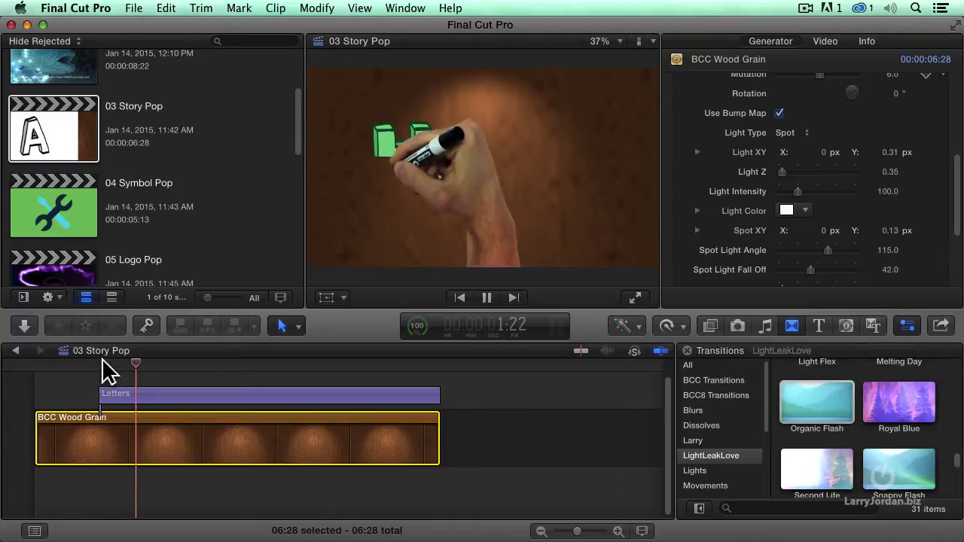
{"action": "key", "text": "space"}
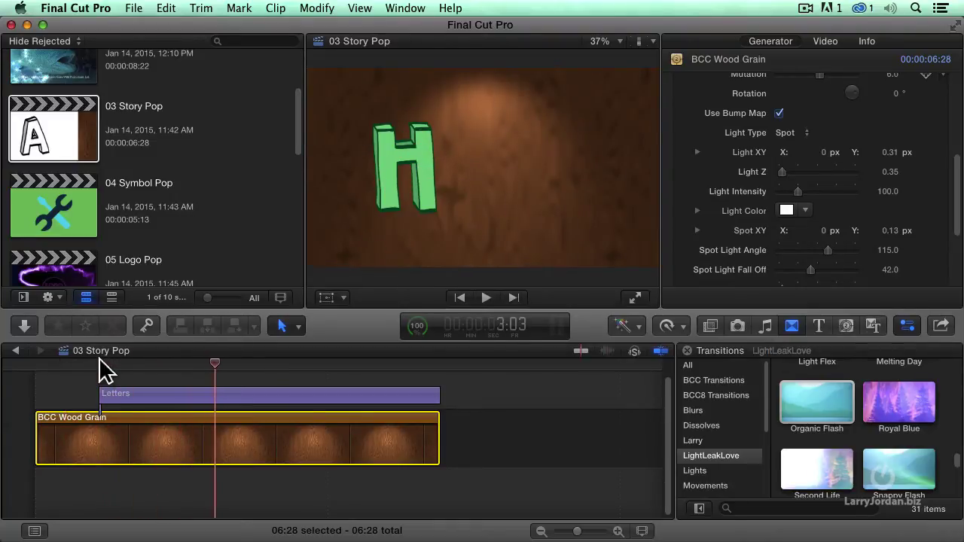
{"action": "left_click", "coordinate": [98, 363]}
{"action": "key", "text": "space"}
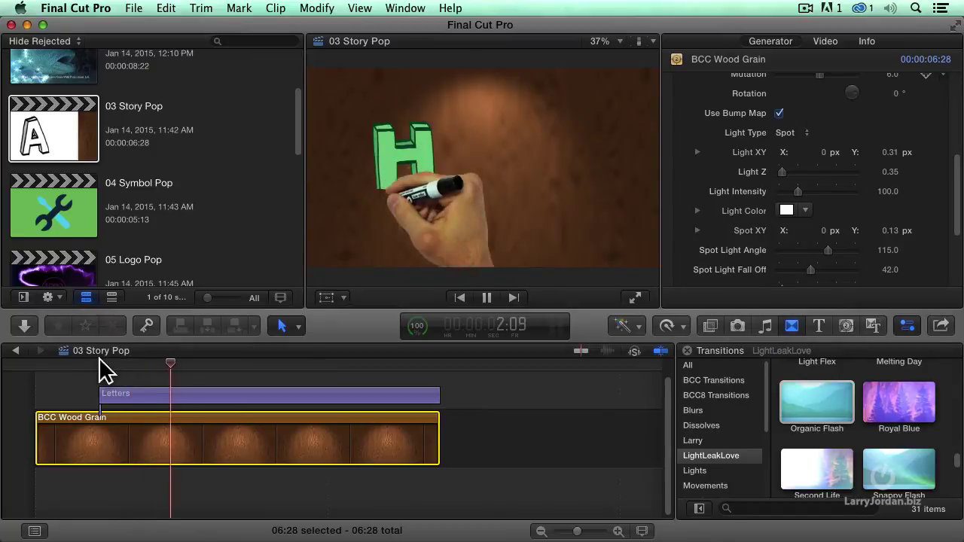
{"action": "key", "text": "space"}
{"action": "left_click", "coordinate": [99, 363]}
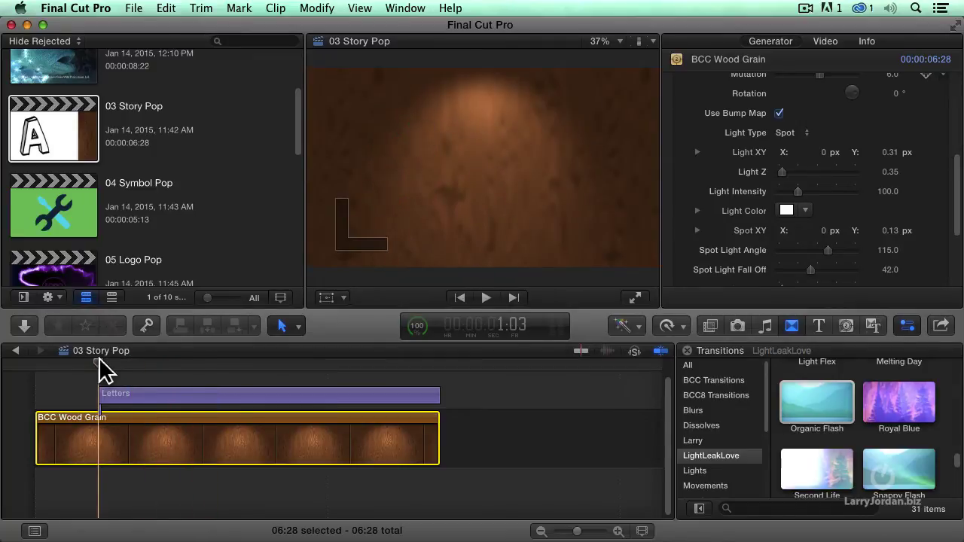
{"action": "key", "text": "space"}
{"action": "key", "text": "space"}
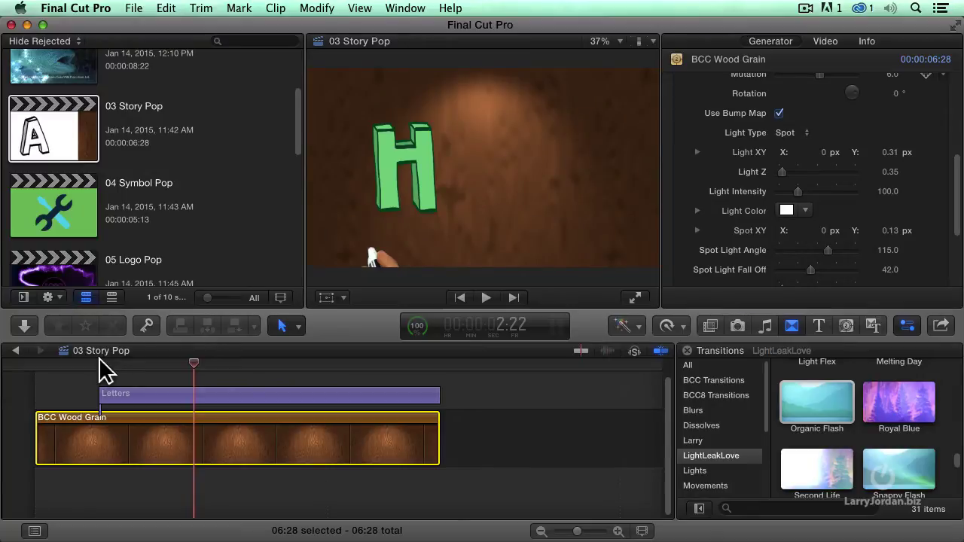
{"action": "key", "text": "space"}
{"action": "key", "text": "space"}
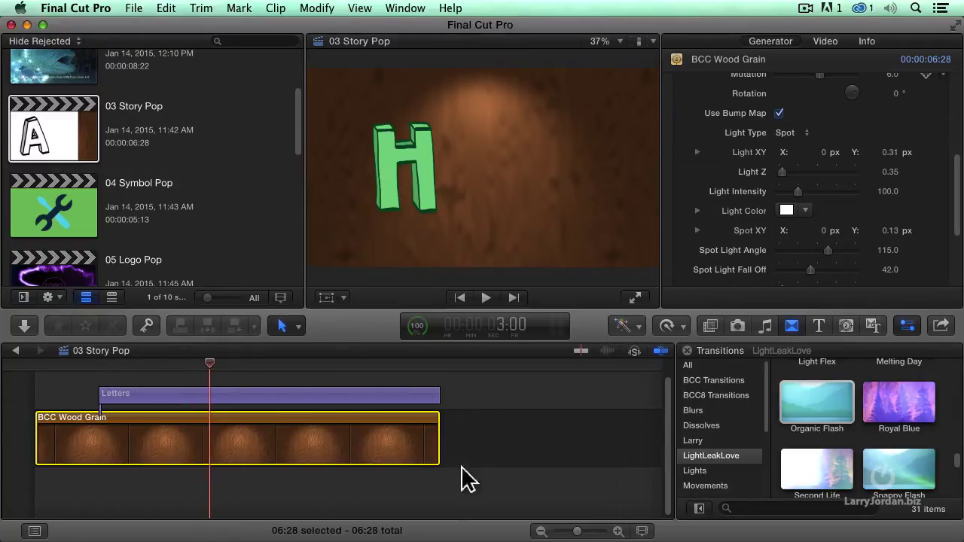
Show the Titles browser and select the Stupid Raisins Story Pop category
{"action": "scroll", "coordinate": [486, 468], "scroll_direction": "up", "scroll_amount": 2}
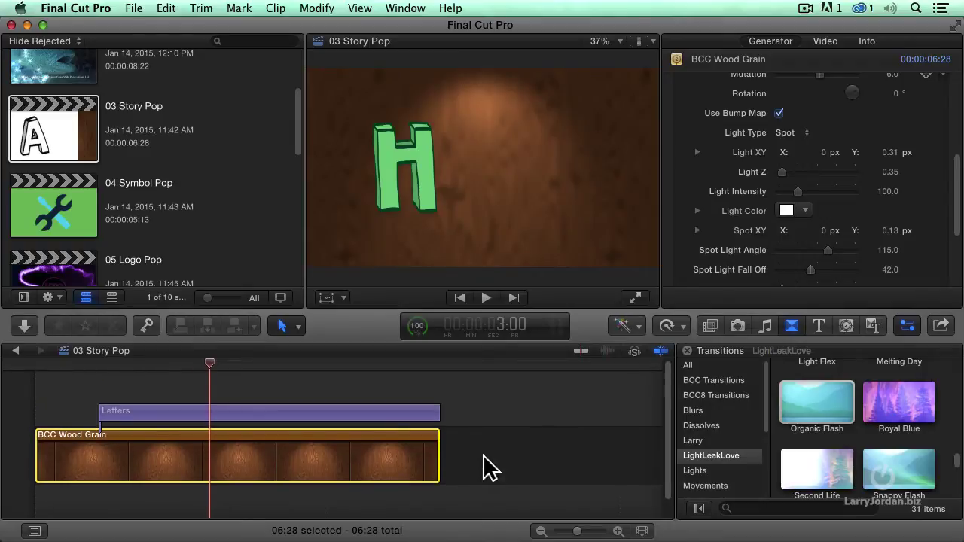
{"action": "left_click", "coordinate": [820, 326]}
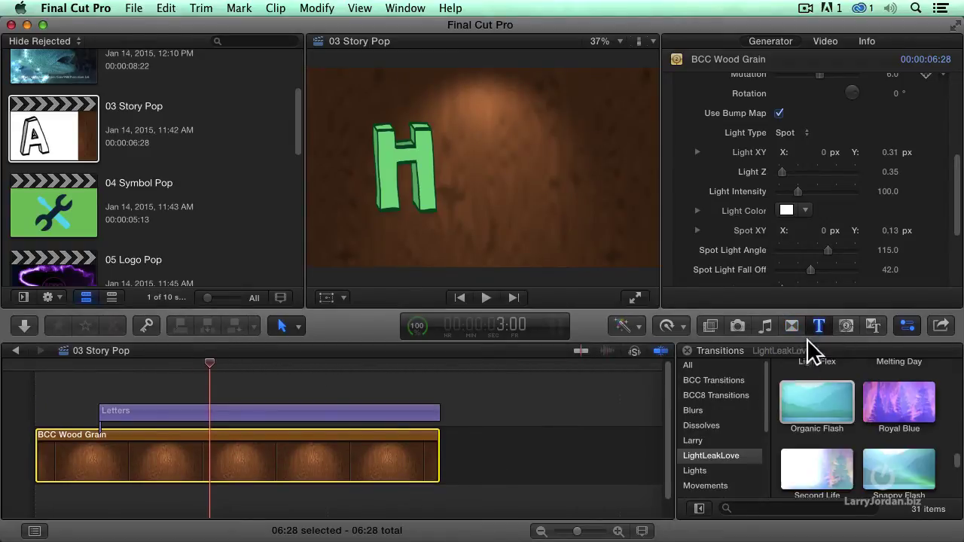
{"action": "scroll", "coordinate": [716, 438], "scroll_direction": "down", "scroll_amount": 4}
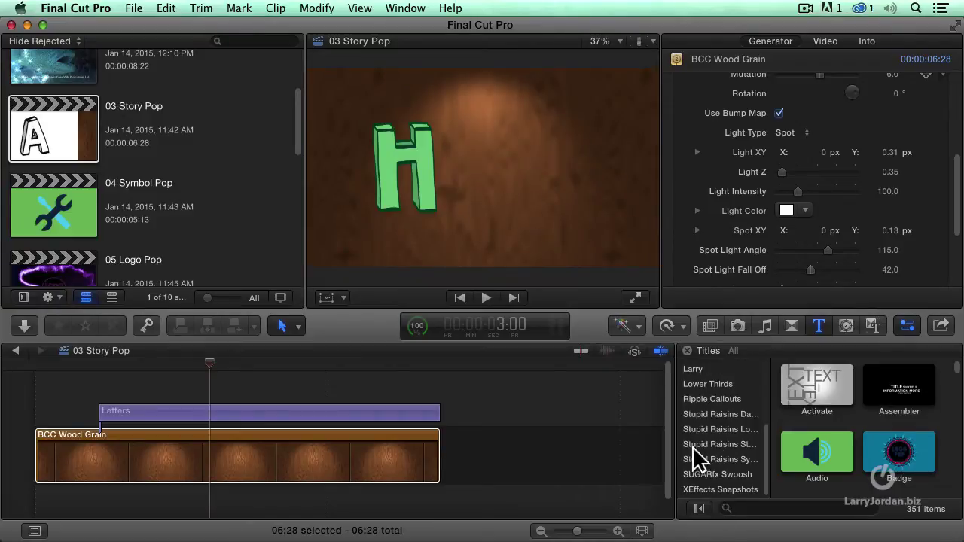
{"action": "left_click", "coordinate": [692, 445]}
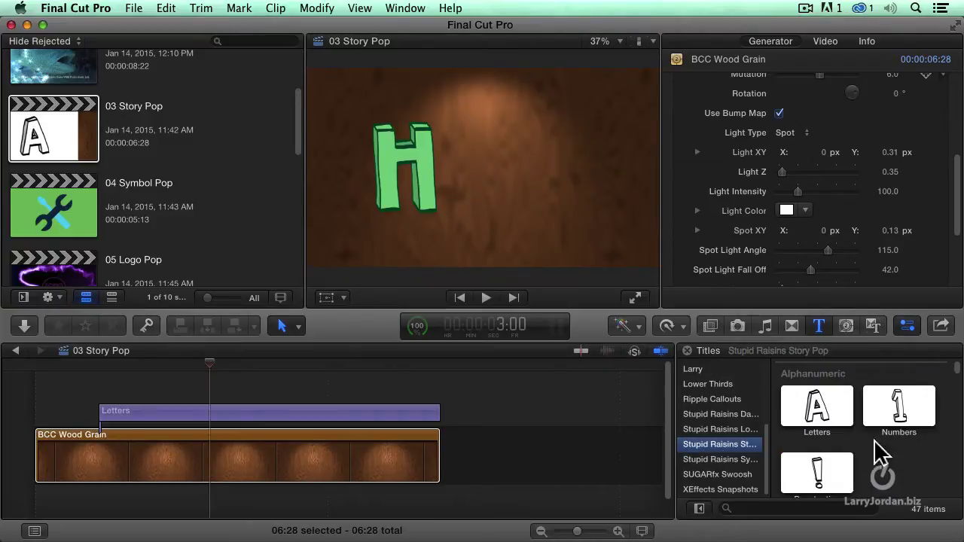
Skim the Story Pop thumbnails down to Countries titles like Flags and Maps
{"action": "scroll", "coordinate": [910, 454], "scroll_direction": "down", "scroll_amount": 1}
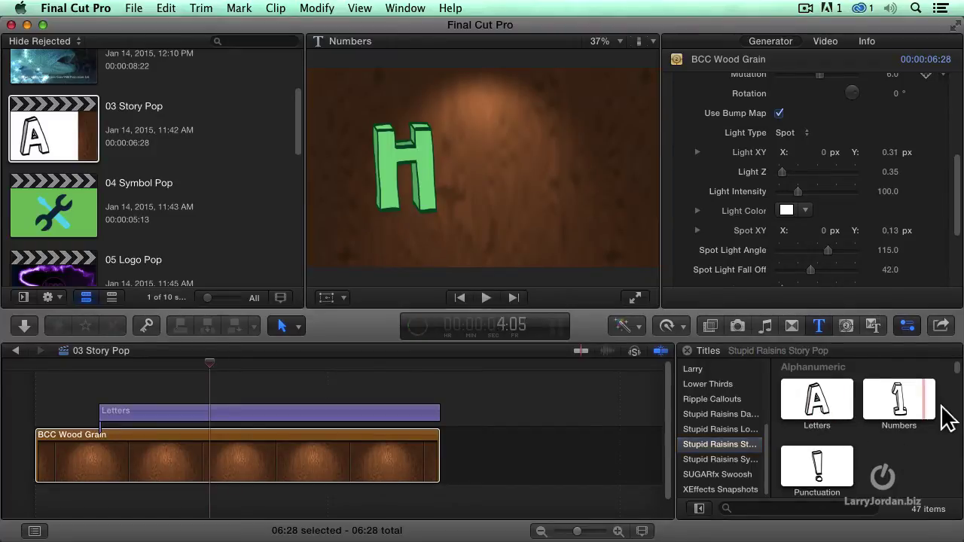
{"action": "scroll", "coordinate": [823, 471], "scroll_direction": "down", "scroll_amount": 3}
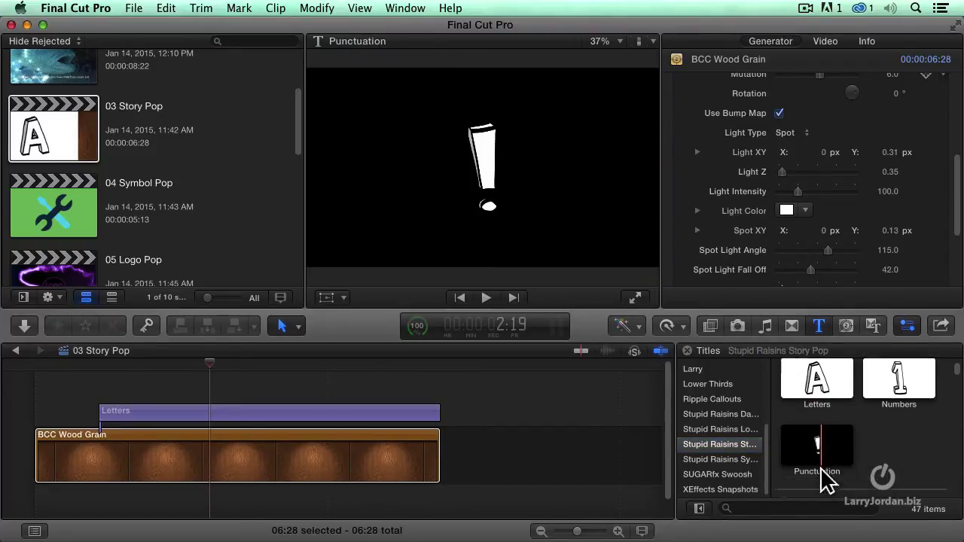
{"action": "scroll", "coordinate": [906, 441], "scroll_direction": "down", "scroll_amount": 2}
{"action": "scroll", "coordinate": [905, 441], "scroll_direction": "down", "scroll_amount": 2}
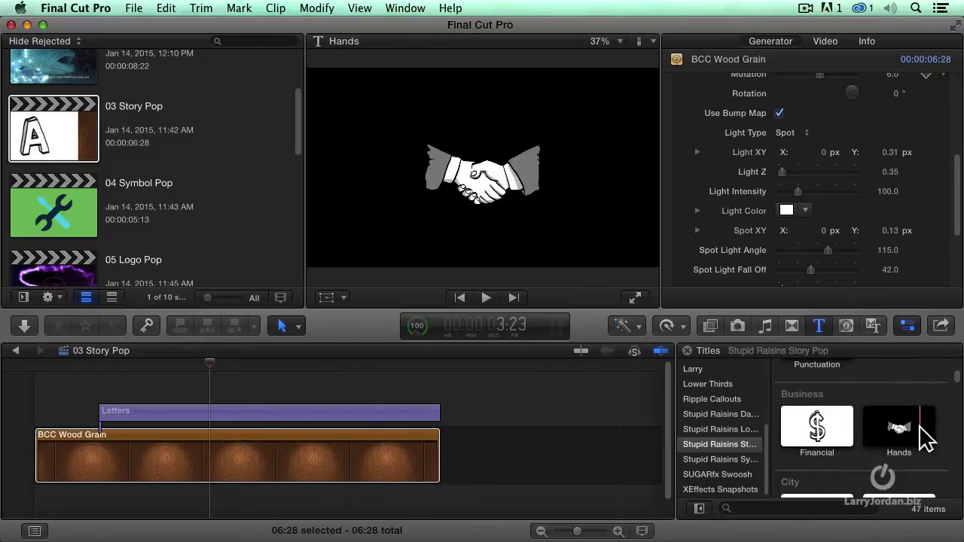
{"action": "scroll", "coordinate": [903, 439], "scroll_direction": "down", "scroll_amount": 4}
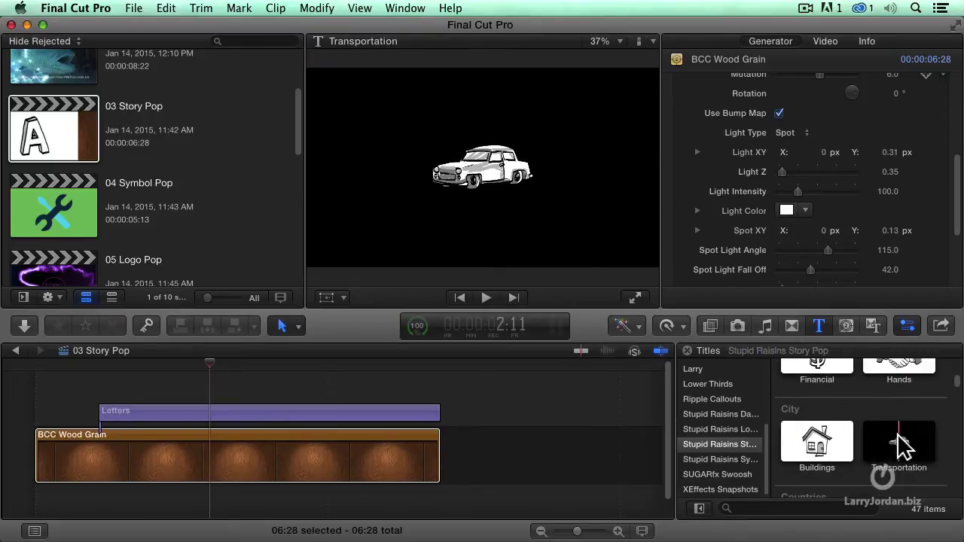
{"action": "scroll", "coordinate": [911, 467], "scroll_direction": "down", "scroll_amount": 2}
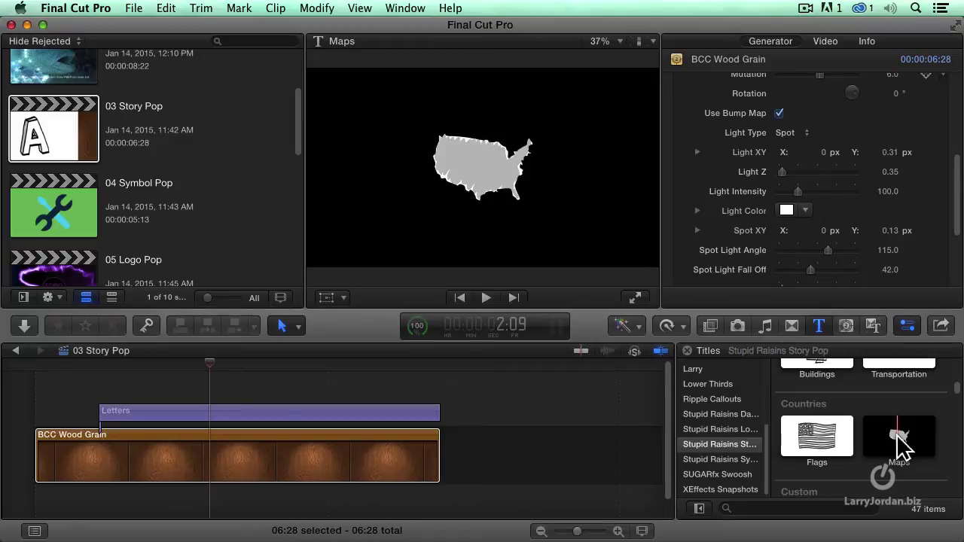
Disable the Letters title and add a Maps title above it in the timeline
{"action": "left_click", "coordinate": [201, 416]}
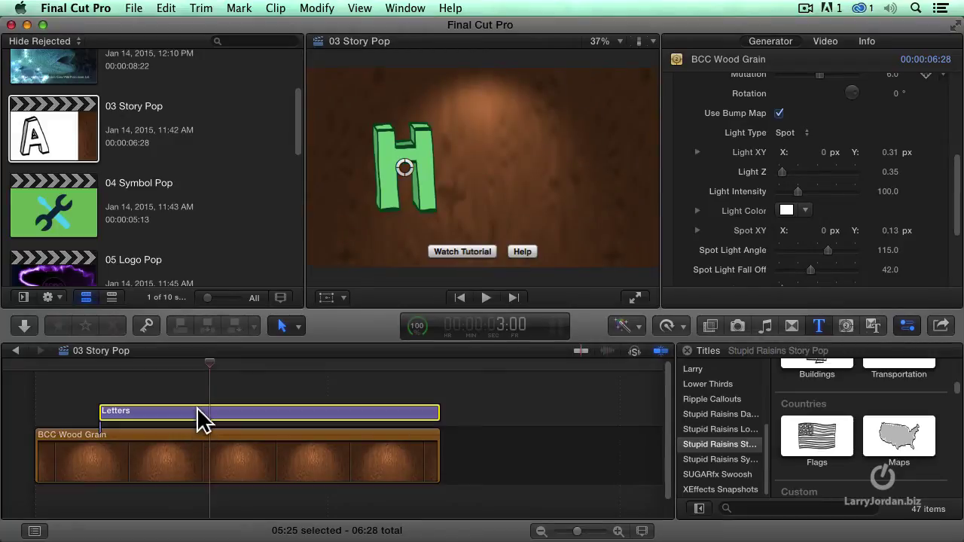
{"action": "key", "text": "v"}
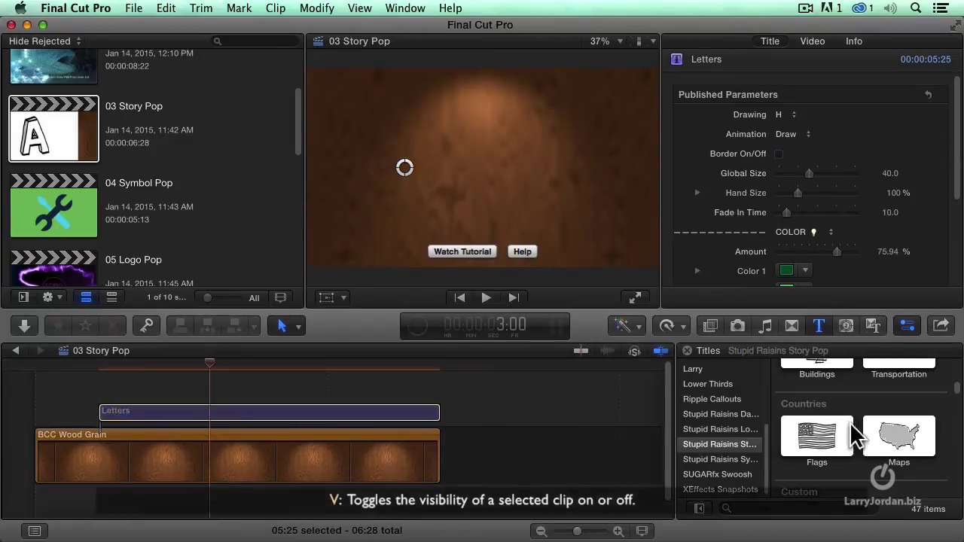
{"action": "left_click_drag", "start_coordinate": [896, 432], "coordinate": [91, 376]}
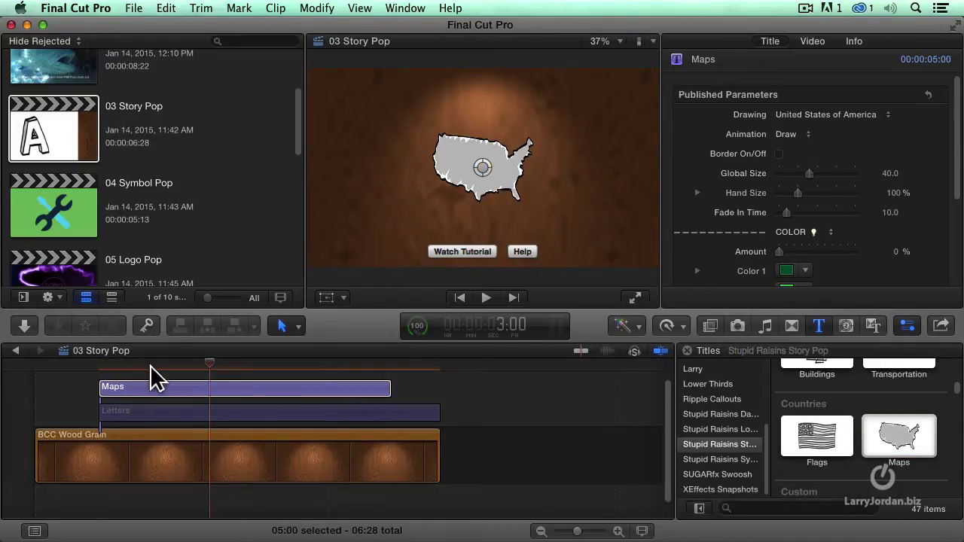
At 2:00, enlarge the US map to a Global Size of 83.24
{"action": "left_click", "coordinate": [150, 364]}
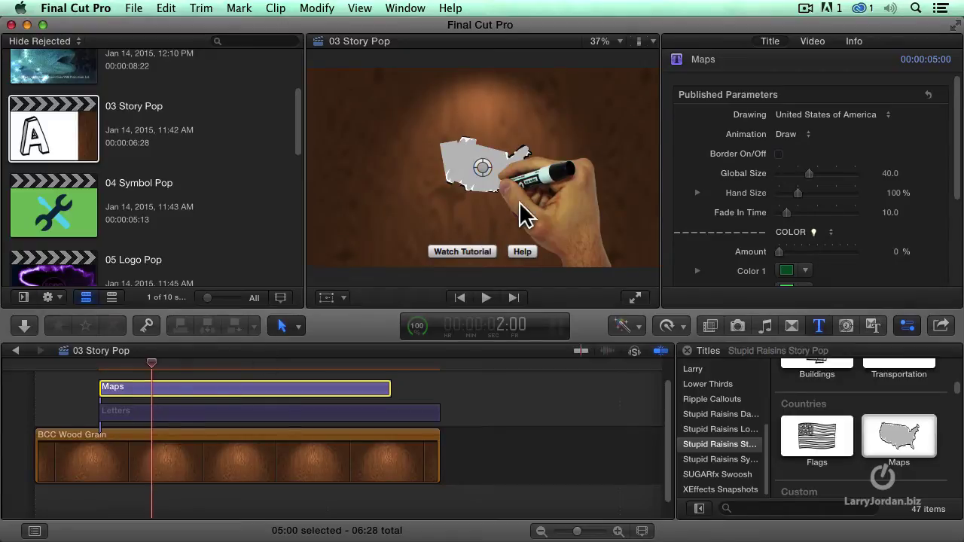
{"action": "scroll", "coordinate": [702, 193], "scroll_direction": "down", "scroll_amount": 2}
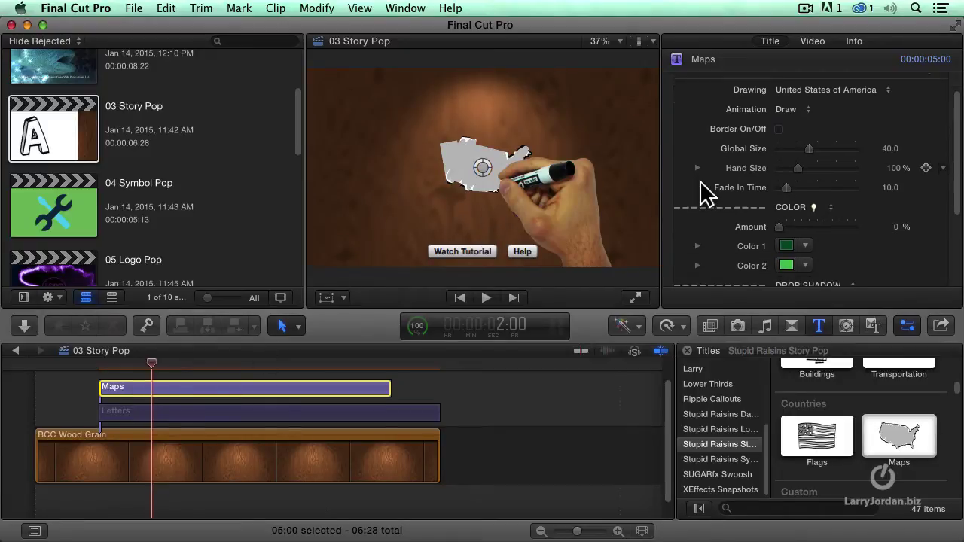
{"action": "left_click_drag", "start_coordinate": [808, 149], "coordinate": [842, 149]}
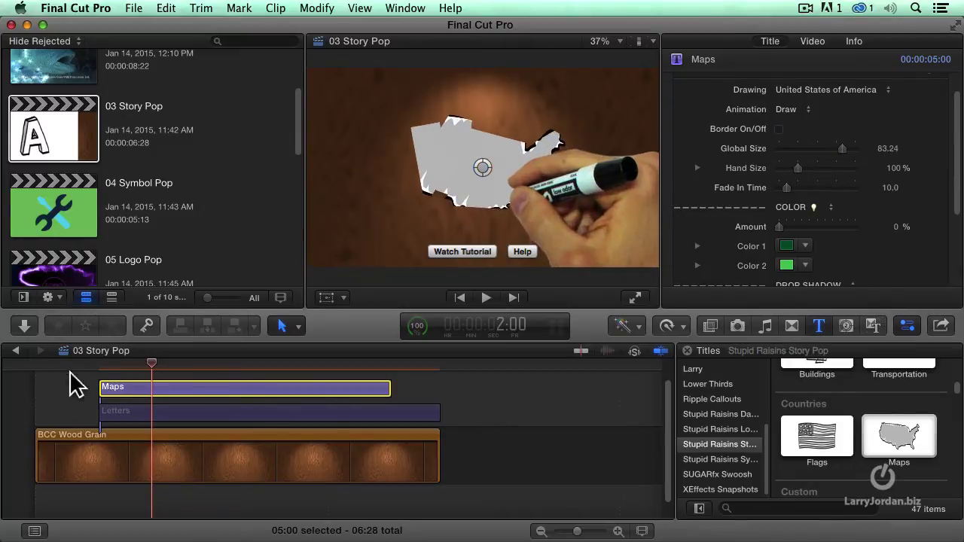
Play the Maps title from its start to watch the map being drawn
{"action": "left_click", "coordinate": [99, 366]}
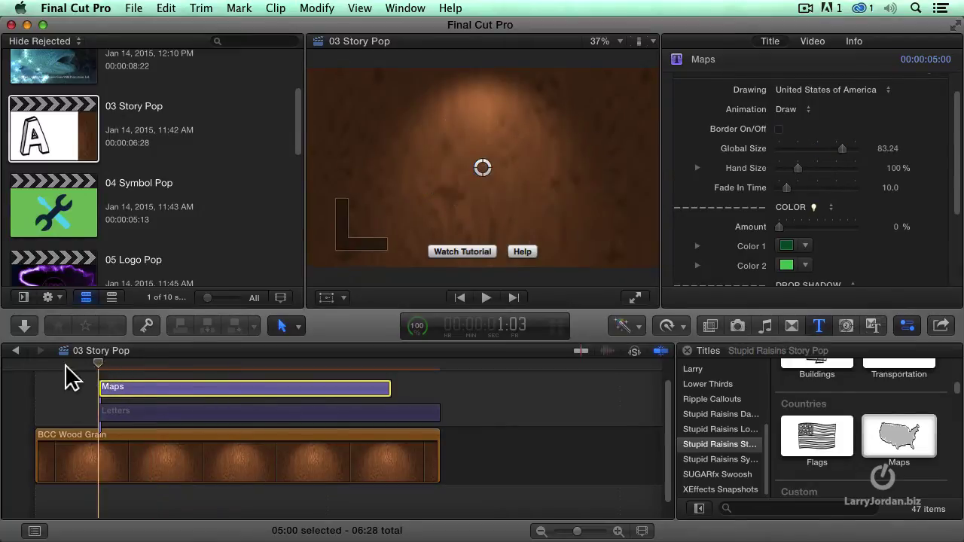
{"action": "key", "text": "space"}
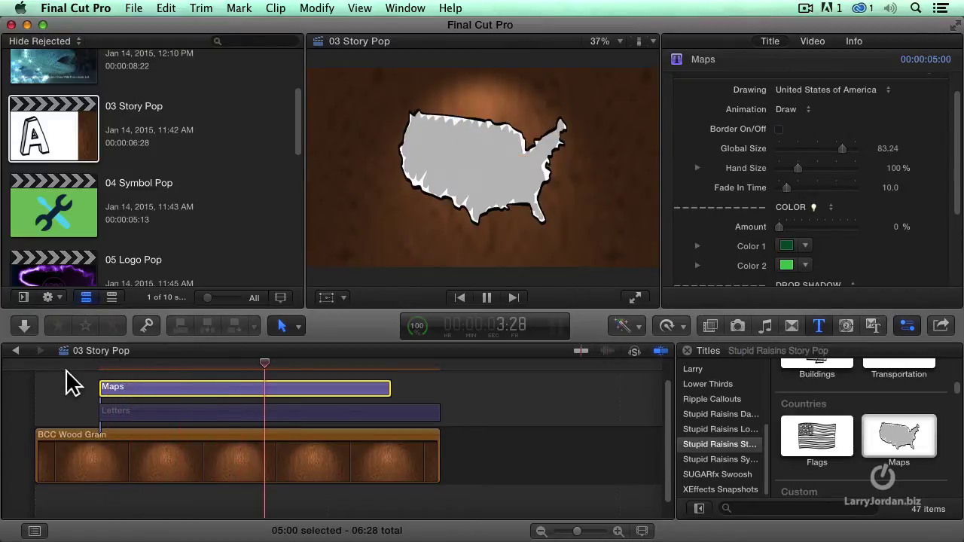
{"action": "key", "text": "space"}
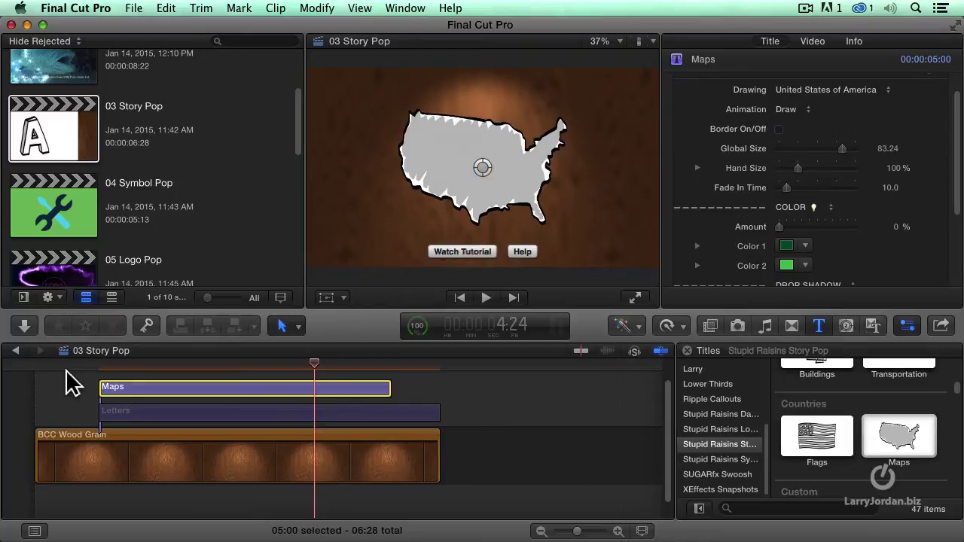
Change the map's Drawing to United Kingdom and its Animation to Slide
{"action": "left_click", "coordinate": [825, 90]}
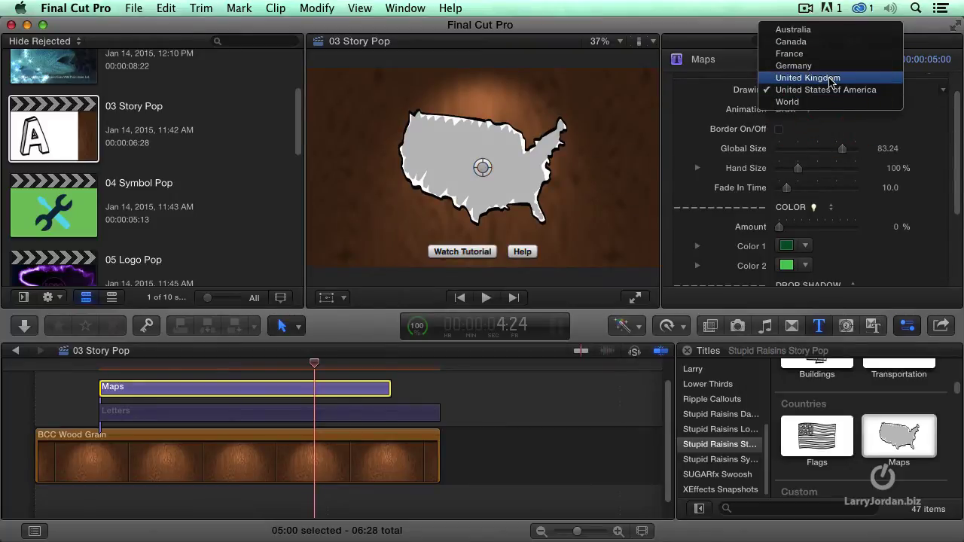
{"action": "left_click", "coordinate": [831, 78]}
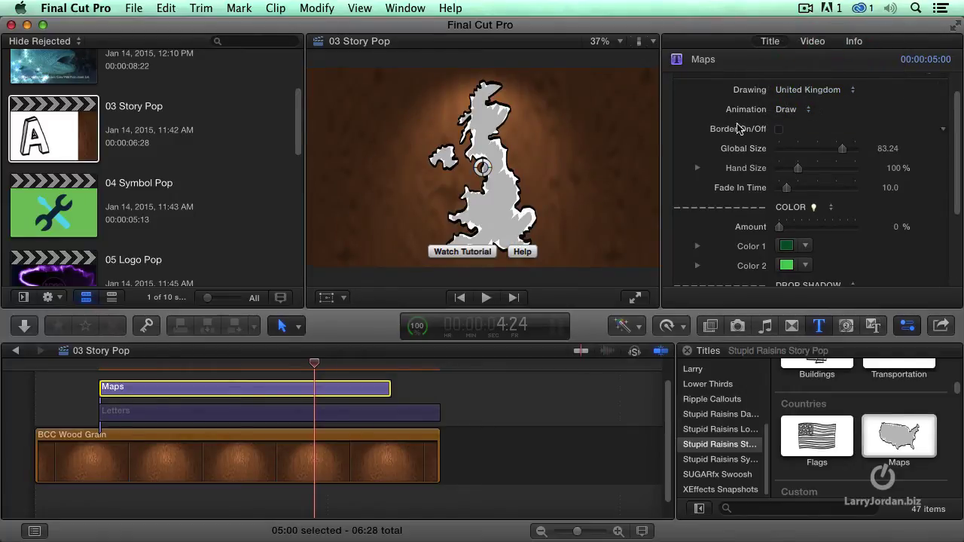
{"action": "left_click", "coordinate": [800, 113]}
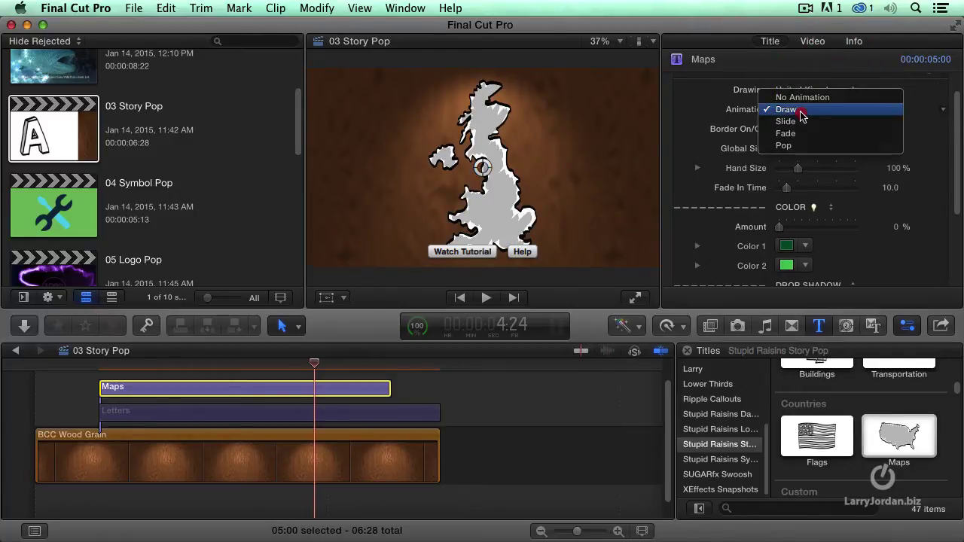
{"action": "left_click", "coordinate": [853, 114]}
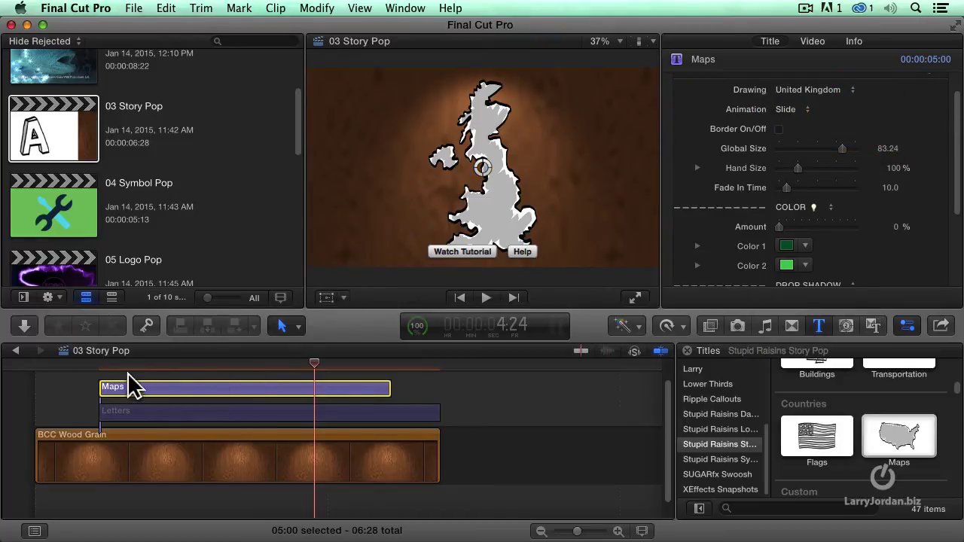
Replay the sliding UK map over the wood grain, then show the Animation style choices
{"action": "left_click", "coordinate": [92, 366]}
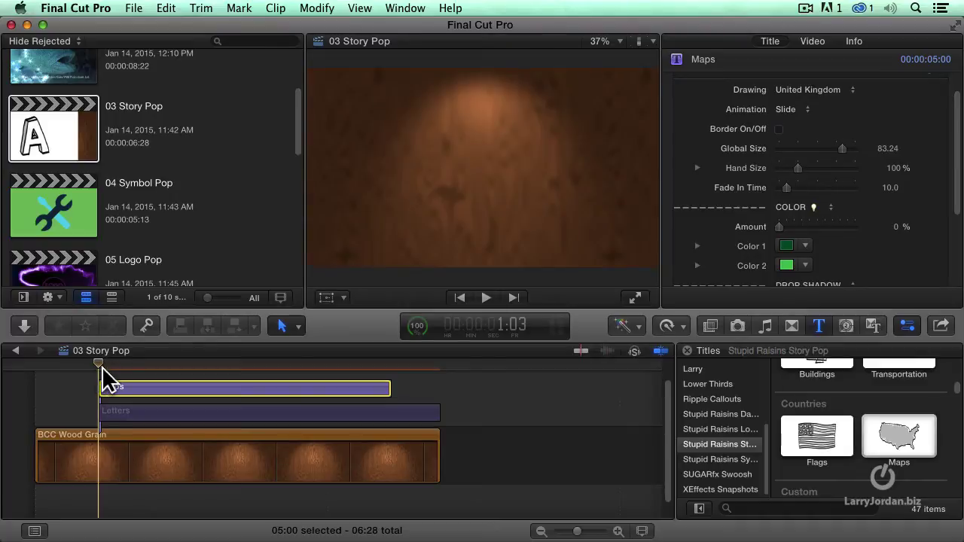
{"action": "key", "text": "space"}
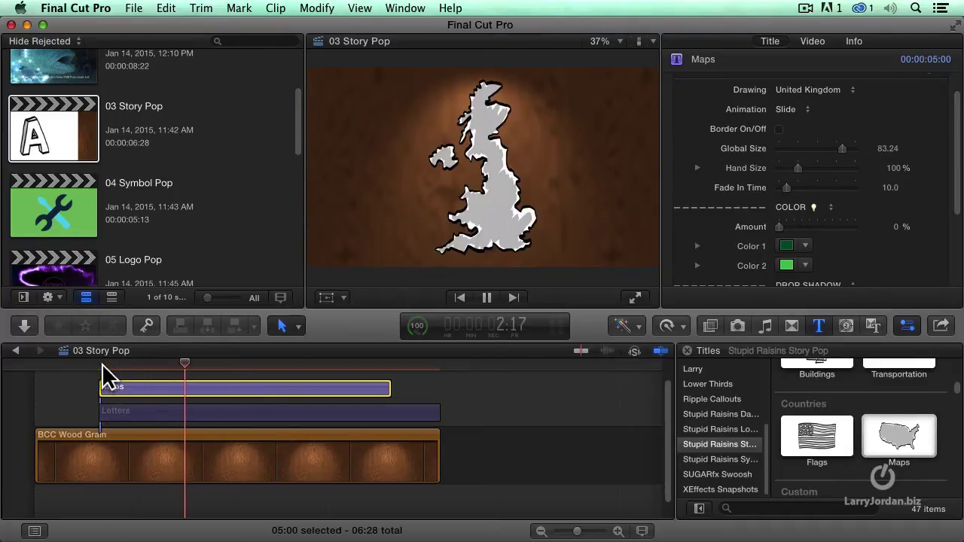
{"action": "key", "text": "space"}
{"action": "left_click_drag", "start_coordinate": [114, 367], "coordinate": [148, 366]}
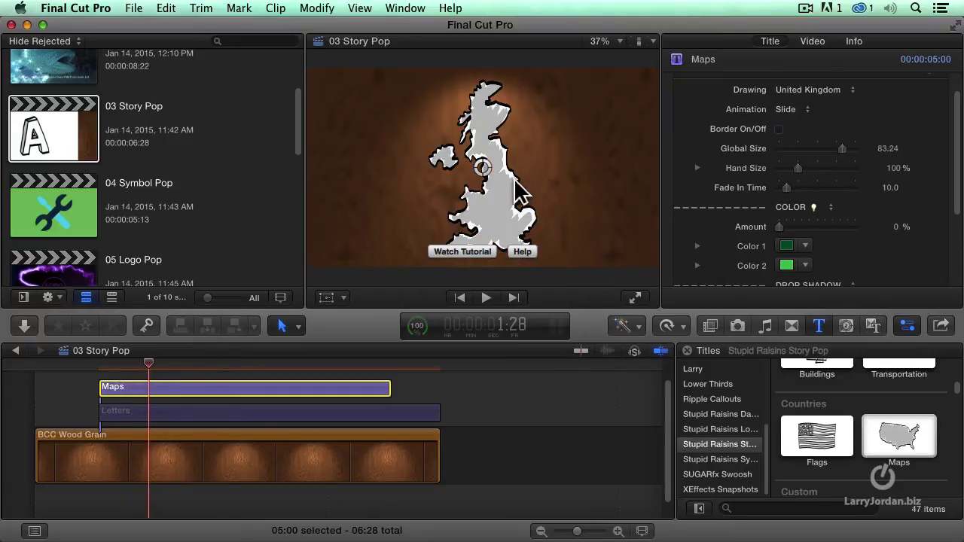
{"action": "left_click", "coordinate": [801, 113]}
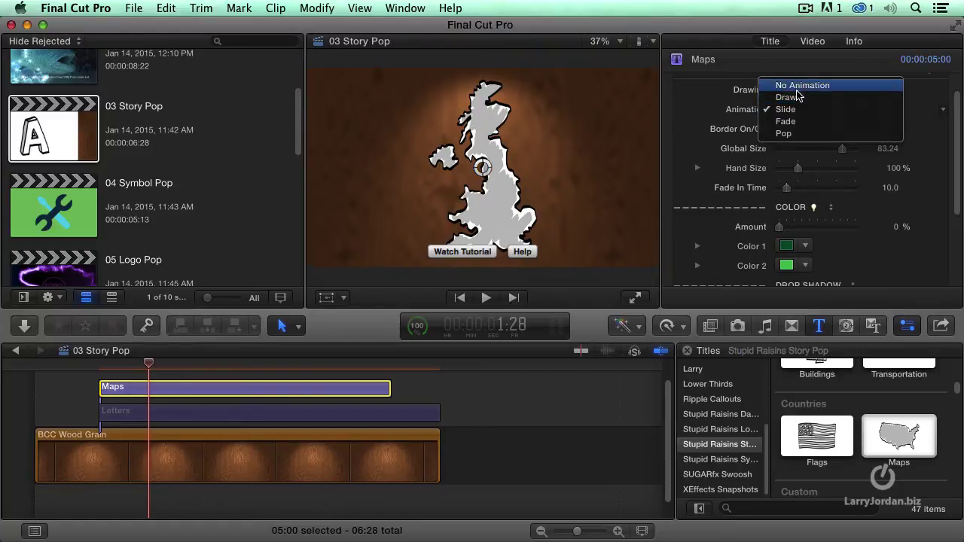
Keep the Slide animation and set the UK map's Drop Shadow Opacity to 54.02%
{"action": "left_click", "coordinate": [704, 99]}
{"action": "scroll", "coordinate": [709, 125], "scroll_direction": "up", "scroll_amount": 2}
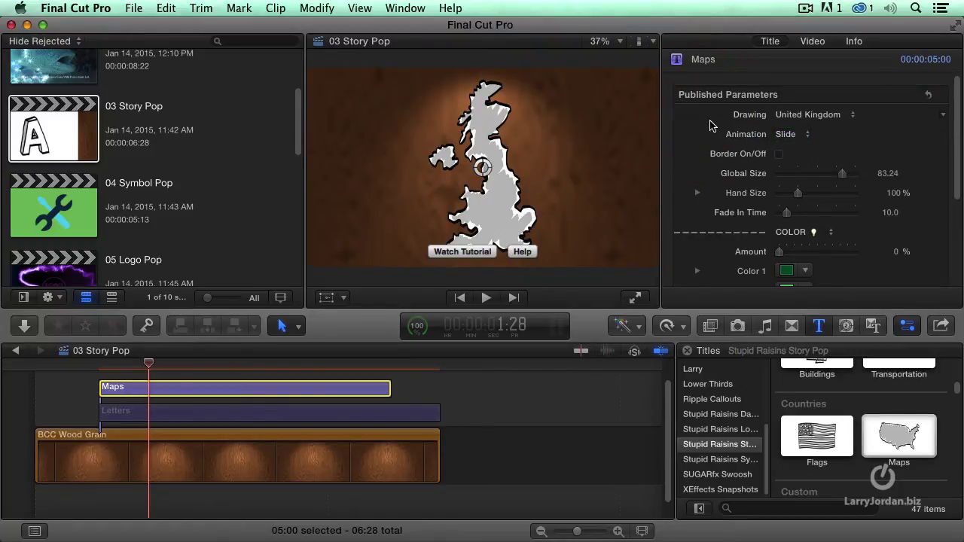
{"action": "scroll", "coordinate": [685, 131], "scroll_direction": "down", "scroll_amount": 5}
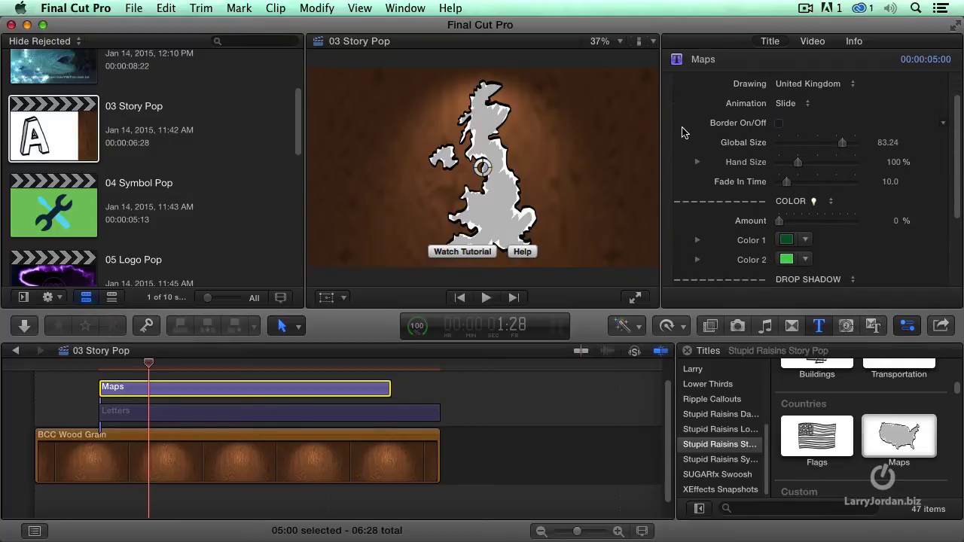
{"action": "scroll", "coordinate": [903, 180], "scroll_direction": "down", "scroll_amount": 4}
{"action": "left_click_drag", "start_coordinate": [806, 210], "coordinate": [782, 230]}
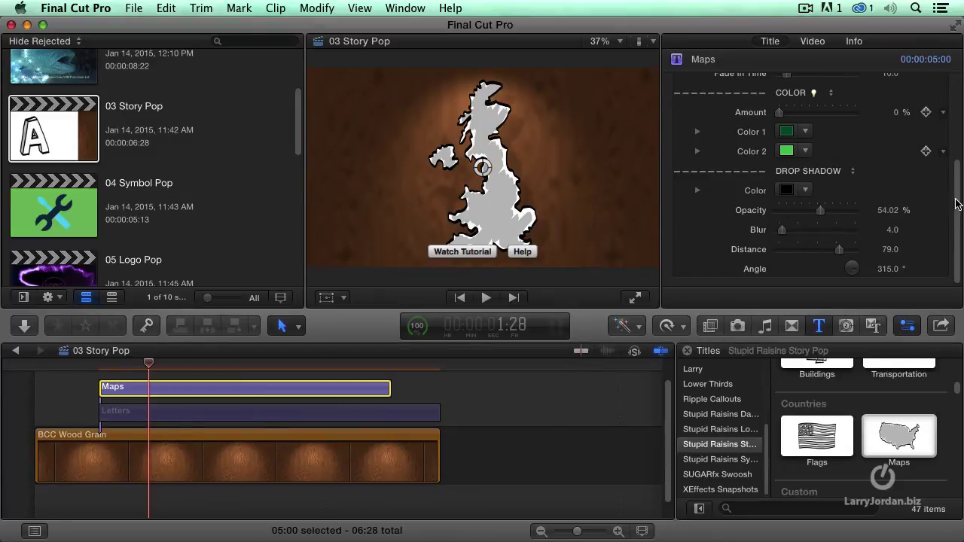
{"action": "scroll", "coordinate": [956, 209], "scroll_direction": "up", "scroll_amount": 5}
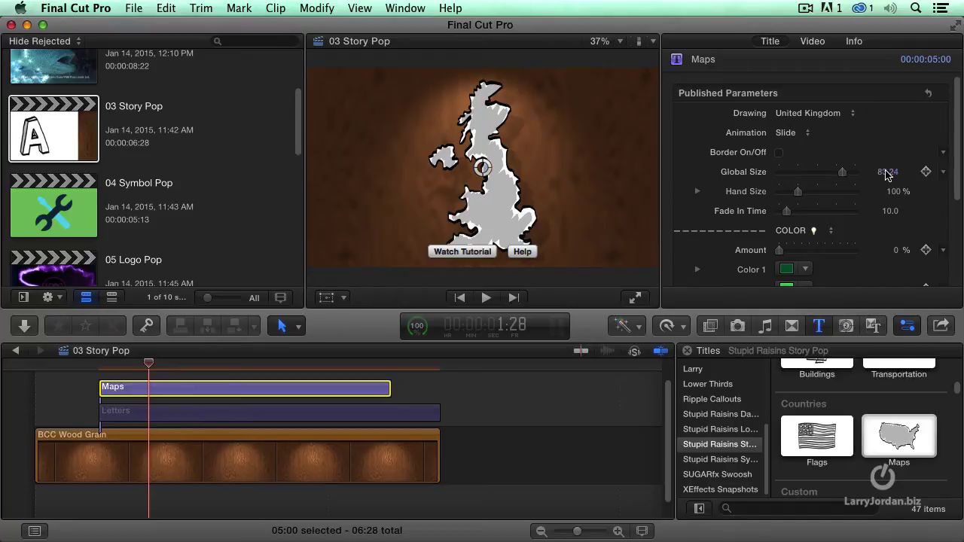
Switch the map animation to Draw, then delete the Maps title clip
{"action": "left_click", "coordinate": [803, 134]}
{"action": "left_click", "coordinate": [791, 122]}
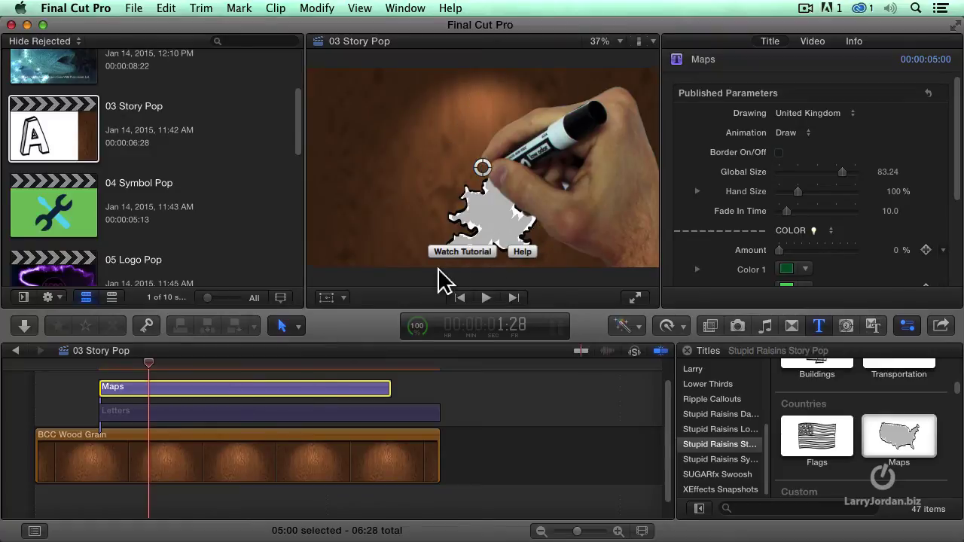
{"action": "left_click", "coordinate": [277, 383]}
{"action": "key", "text": "Delete"}
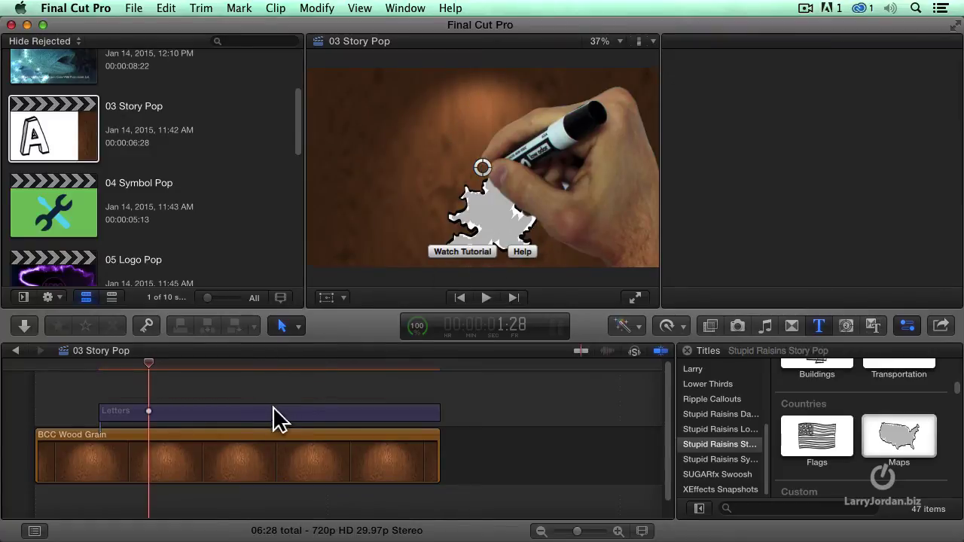
Add a second Letters title above the first Letters clip
{"action": "left_click", "coordinate": [279, 415]}
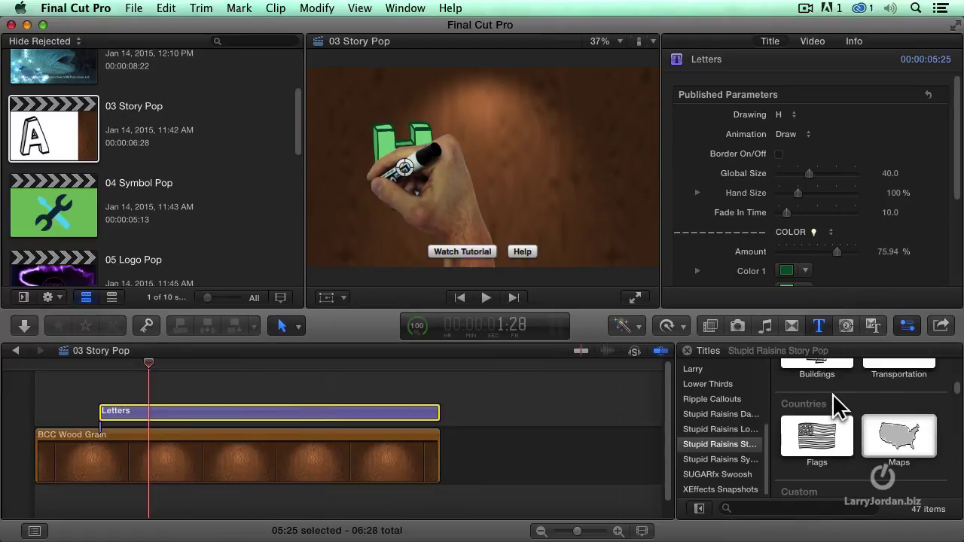
{"action": "scroll", "coordinate": [835, 399], "scroll_direction": "up", "scroll_amount": 5}
{"action": "mouse_move", "coordinate": [817, 407]}
{"action": "left_mouse_down"}
{"action": "mouse_move", "coordinate": [155, 389]}
{"action": "mouse_move", "coordinate": [204, 377]}
{"action": "mouse_move", "coordinate": [195, 366]}
{"action": "left_mouse_up"}
Make the upper Letters title draw the letter I, spelling HI
{"action": "left_click", "coordinate": [195, 365]}
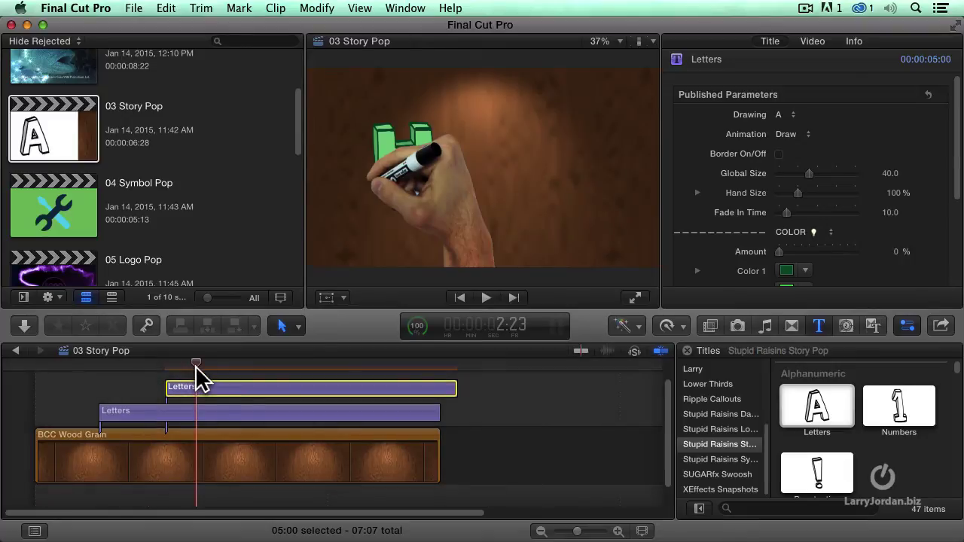
{"action": "left_click", "coordinate": [780, 114]}
{"action": "left_click", "coordinate": [783, 212]}
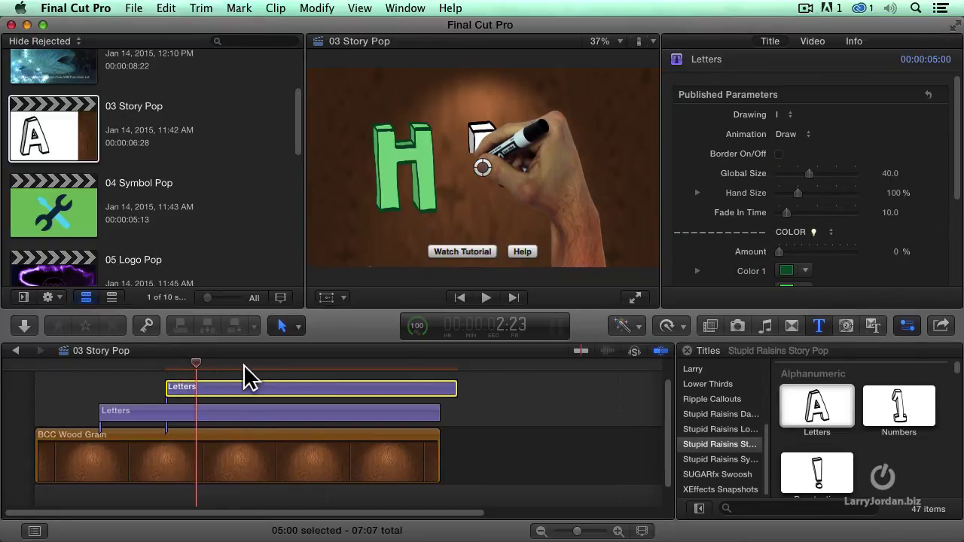
Add the '!' Punctuation title stacked above the two Letters clips
{"action": "left_click_drag", "start_coordinate": [249, 366], "coordinate": [297, 370]}
{"action": "left_click_drag", "start_coordinate": [817, 472], "coordinate": [332, 371]}
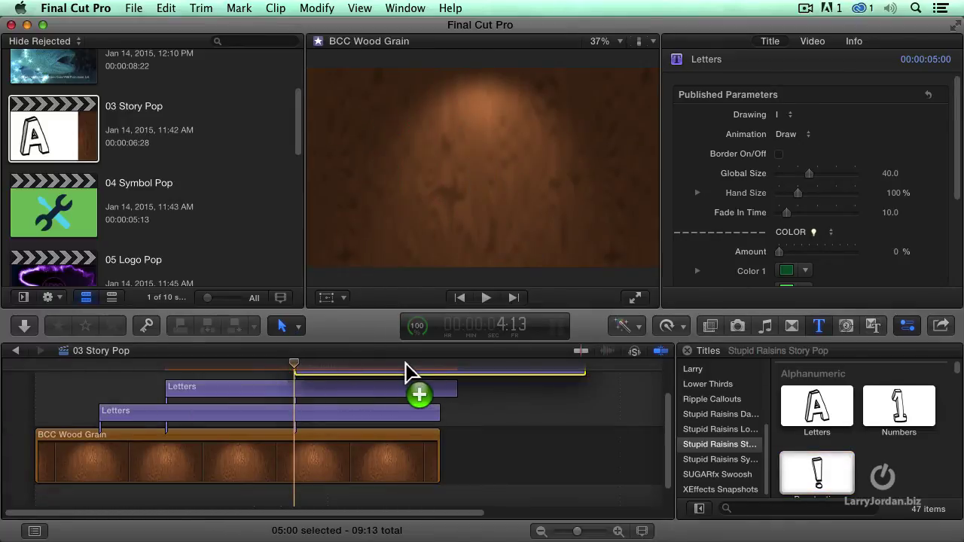
{"action": "left_click_drag", "start_coordinate": [407, 369], "coordinate": [328, 371]}
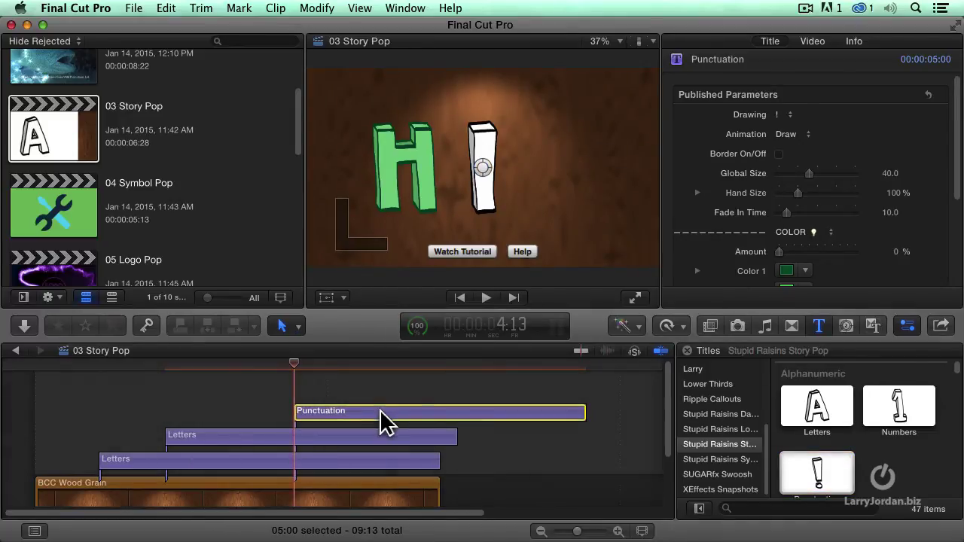
Set the I title's colour Amount to 75.5% so it turns green like the H
{"action": "left_click", "coordinate": [320, 441]}
{"action": "scroll", "coordinate": [704, 176], "scroll_direction": "down", "scroll_amount": 5}
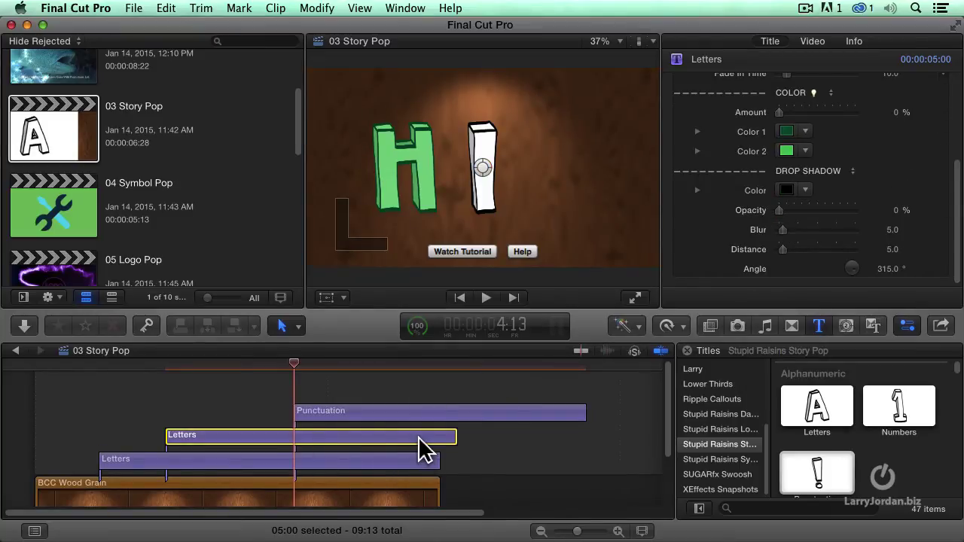
{"action": "scroll", "coordinate": [813, 166], "scroll_direction": "up", "scroll_amount": 3}
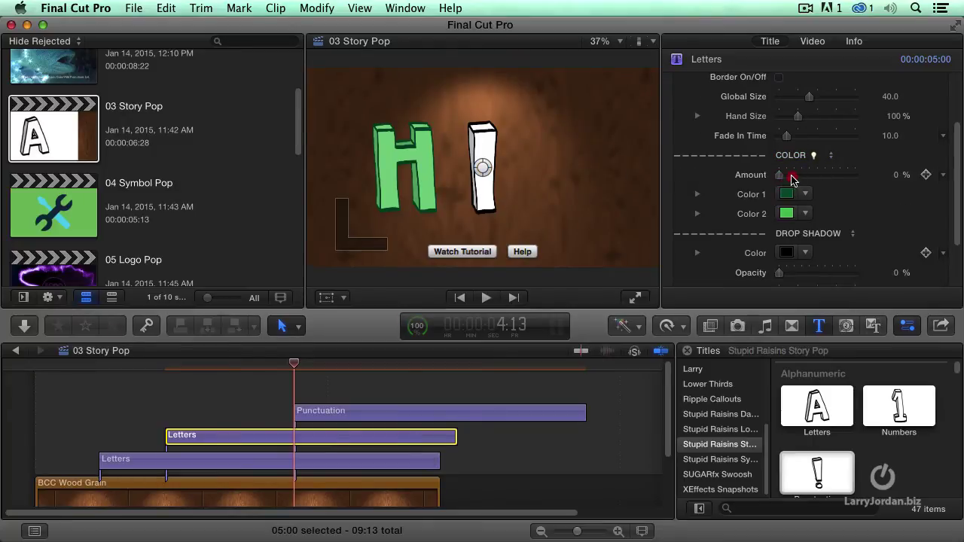
{"action": "left_click_drag", "start_coordinate": [795, 179], "coordinate": [840, 182]}
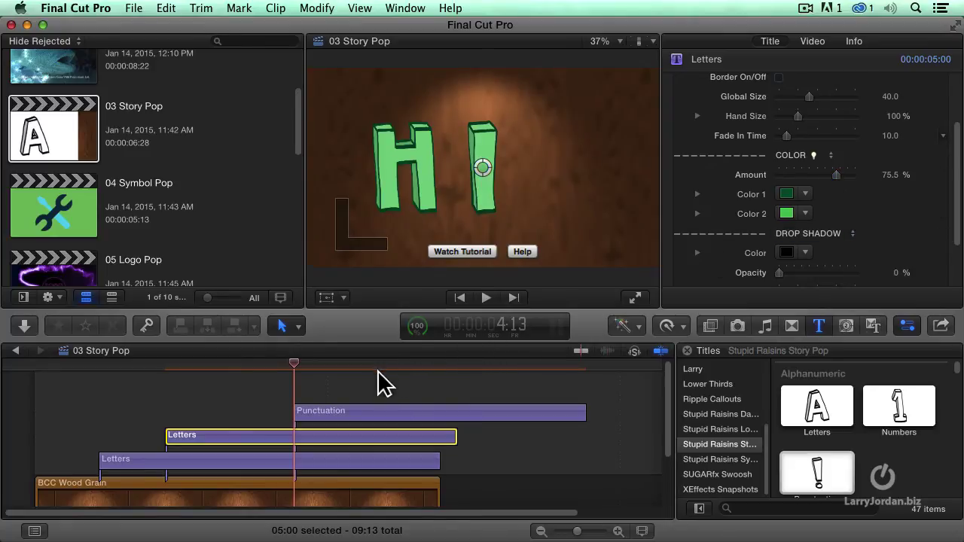
At 5:27, move the Punctuation title's exclamation point to X 159.0 px and show its Title parameters
{"action": "left_click", "coordinate": [376, 458]}
{"action": "left_click", "coordinate": [369, 410]}
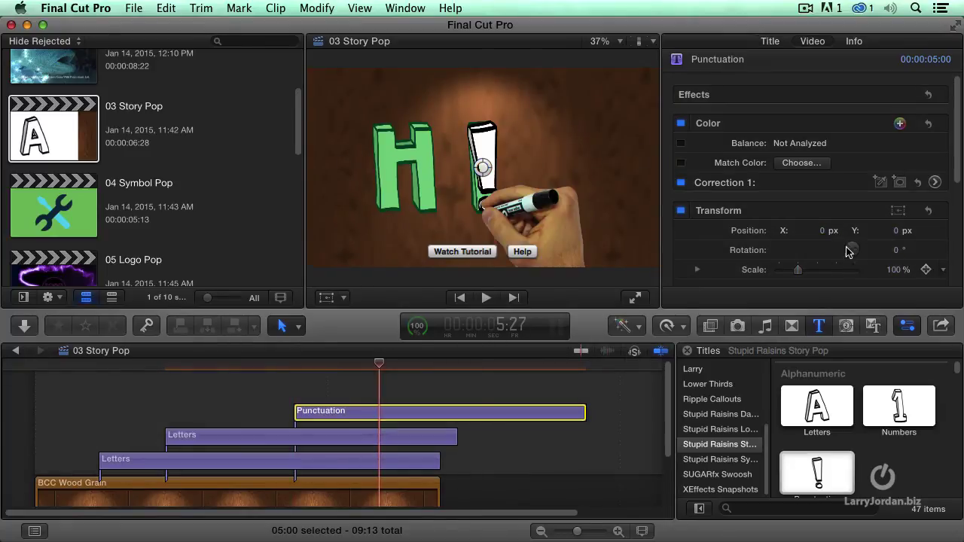
{"action": "left_click_drag", "start_coordinate": [822, 235], "coordinate": [886, 235]}
{"action": "left_click", "coordinate": [775, 41]}
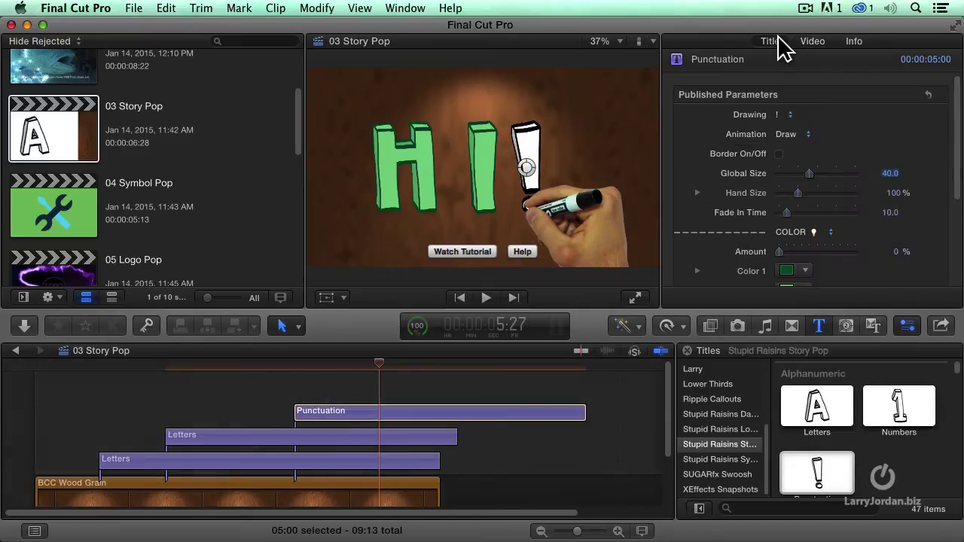
Raise the exclamation point's colour Amount to 89.47% and make Color 1 dark red
{"action": "left_click", "coordinate": [844, 251]}
{"action": "left_click", "coordinate": [783, 270]}
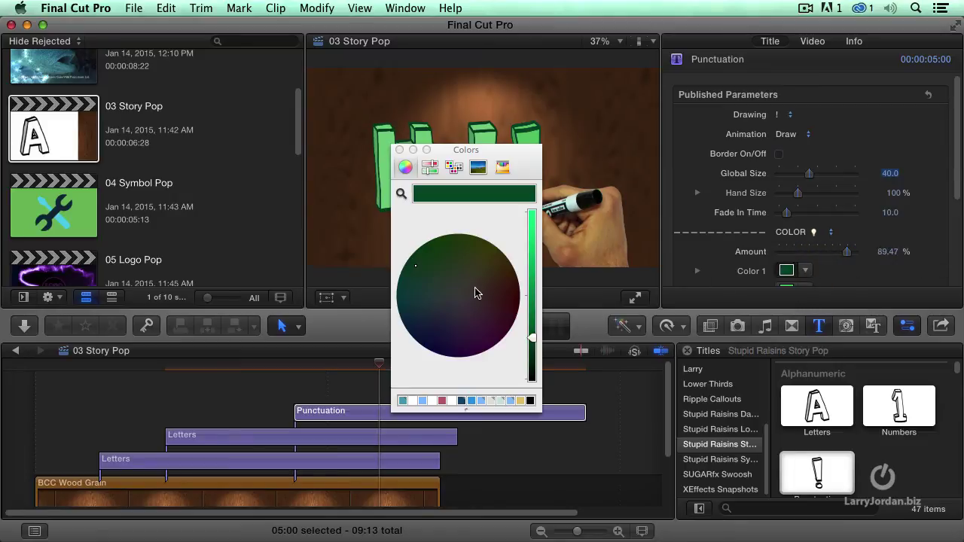
{"action": "left_click", "coordinate": [507, 319]}
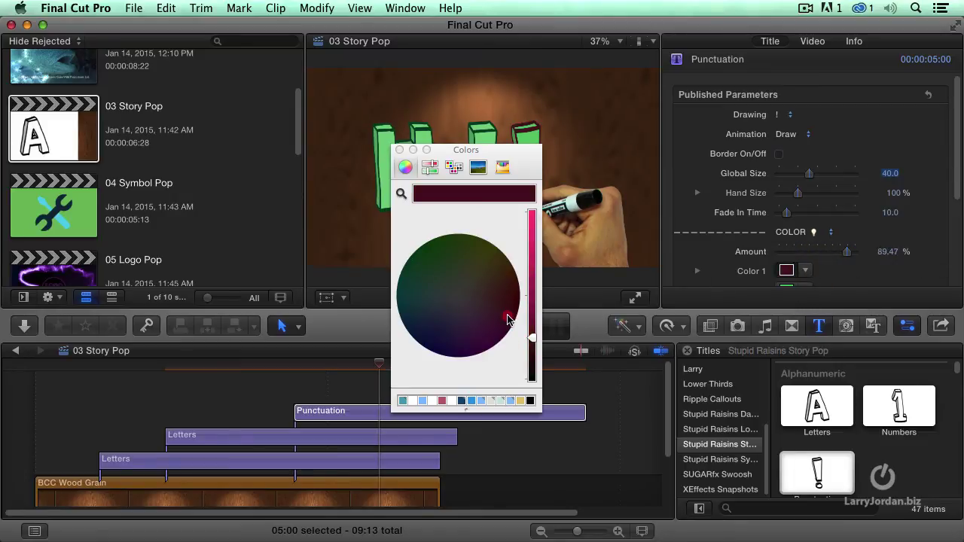
Make Color 2 a red-pink and close the Colors window
{"action": "scroll", "coordinate": [866, 275], "scroll_direction": "down", "scroll_amount": 2}
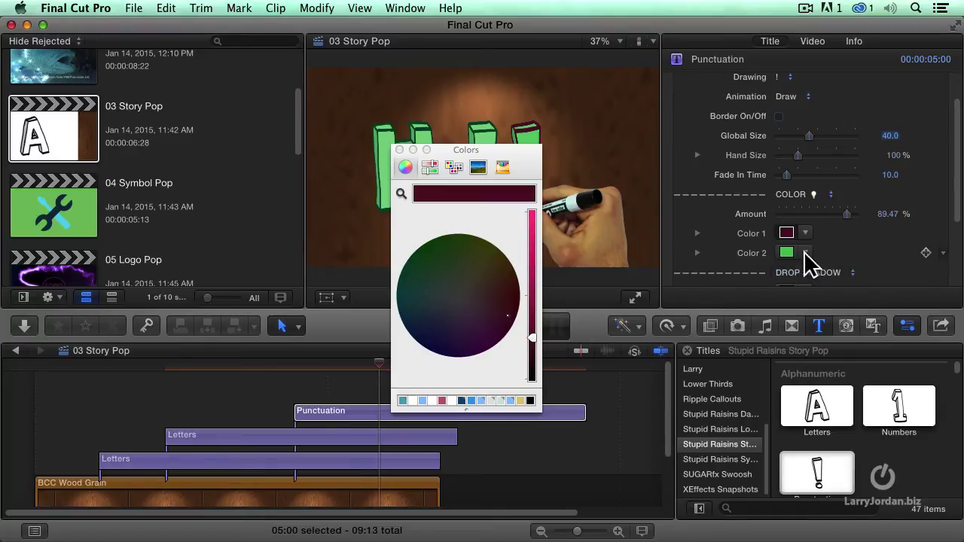
{"action": "left_click", "coordinate": [786, 252]}
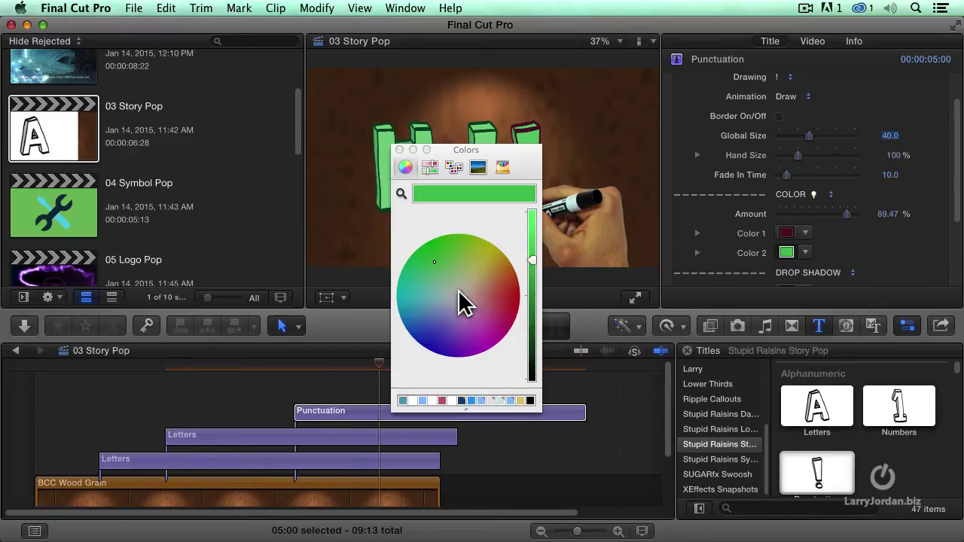
{"action": "left_click", "coordinate": [481, 307]}
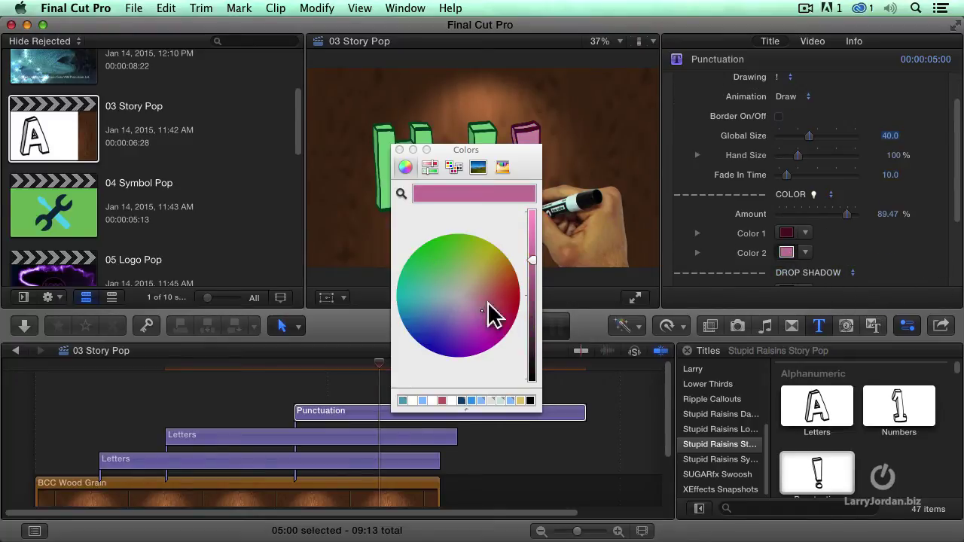
{"action": "left_click", "coordinate": [496, 302]}
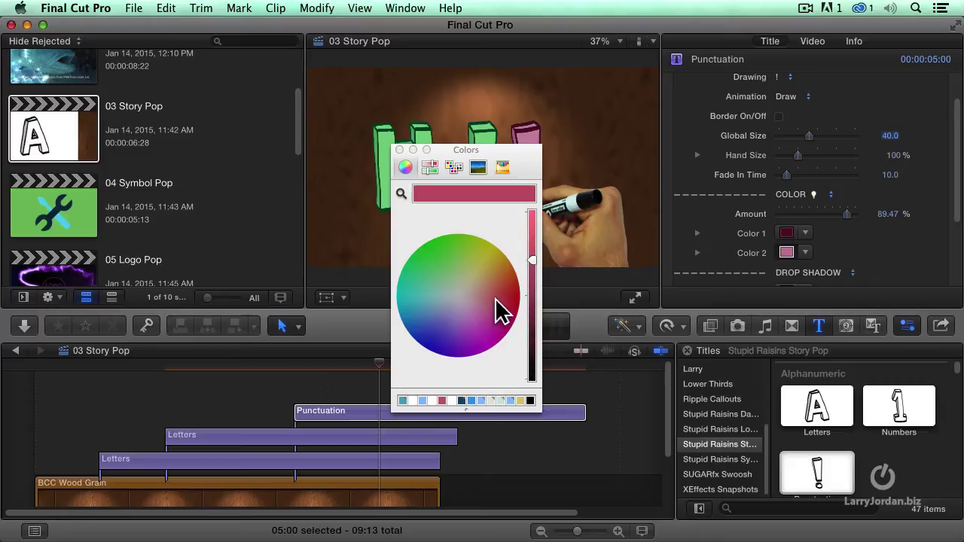
{"action": "left_click", "coordinate": [399, 150]}
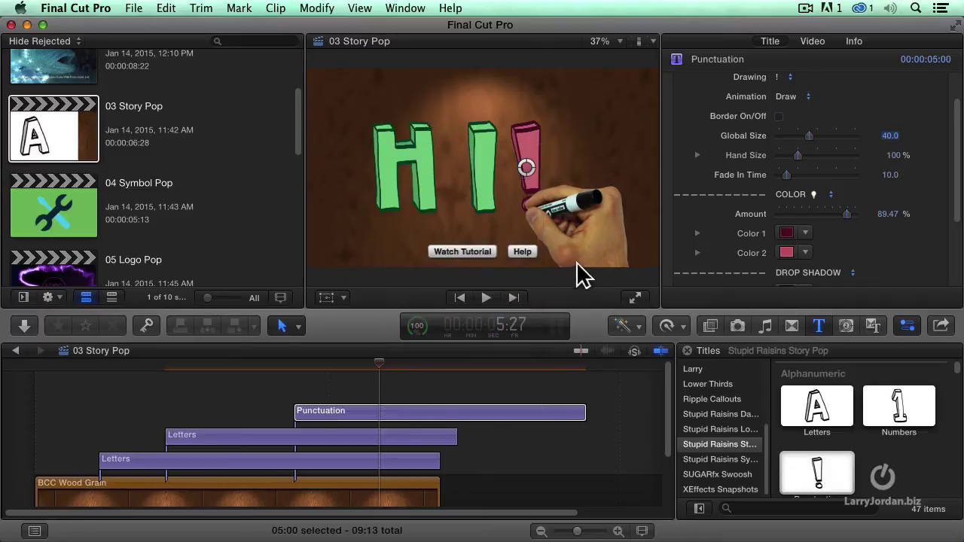
Move the playhead to 6:14 to show the finished green HI and pink exclamation point
{"action": "left_click", "coordinate": [413, 363]}
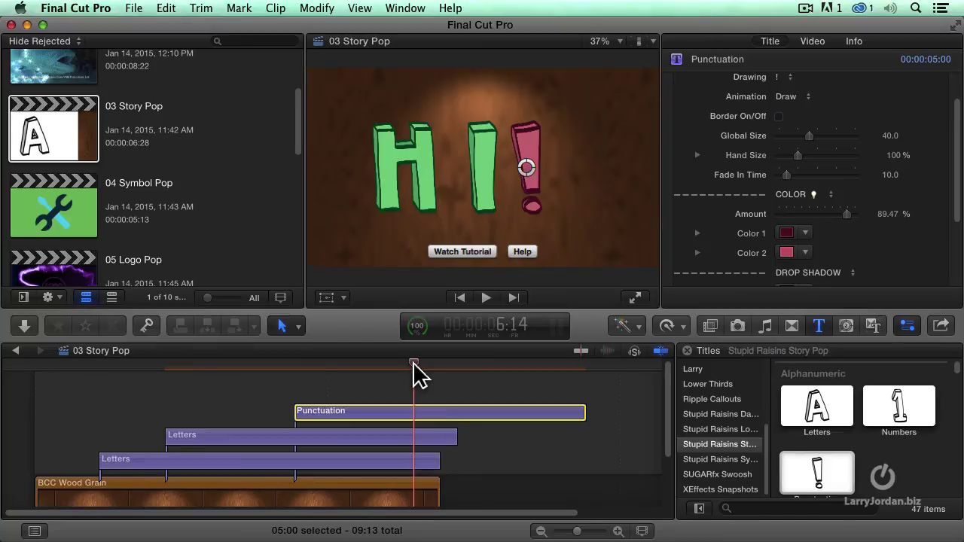